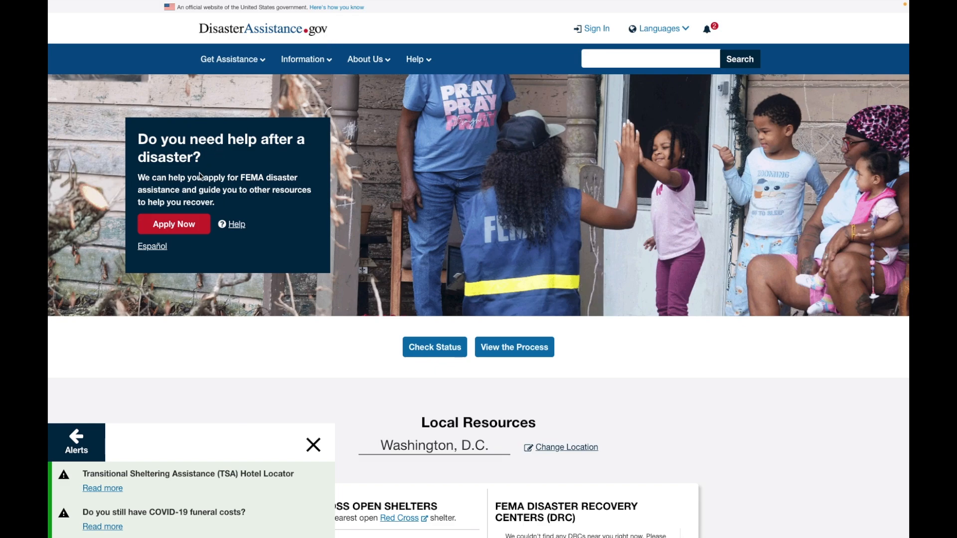
Start a new assistance application and pass the reCAPTCHA verification.
left_click(168, 228)
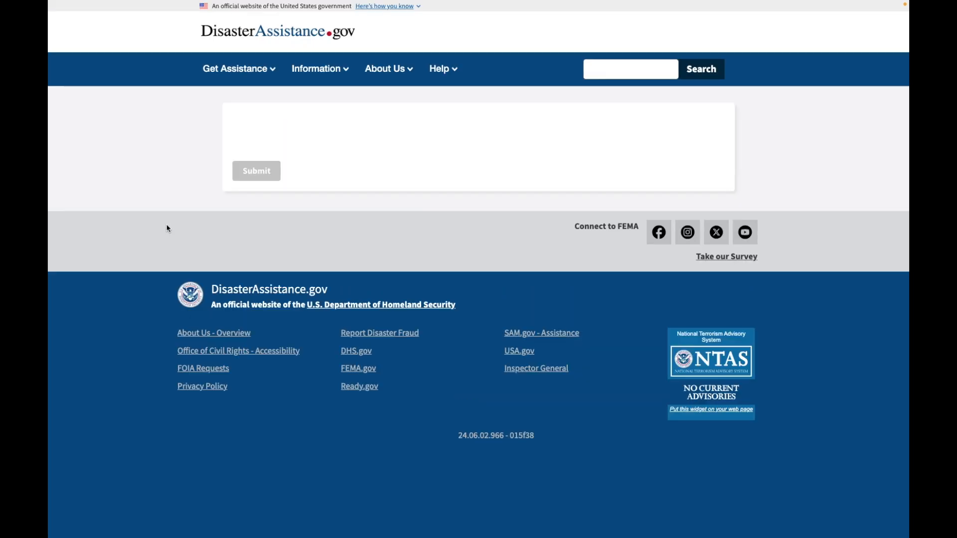
left_click(252, 172)
left_click(250, 193)
Choose ZIP 91001, the Wildfires and Straight-Line Winds disaster, and Los Angeles as the affected area.
type("91001")
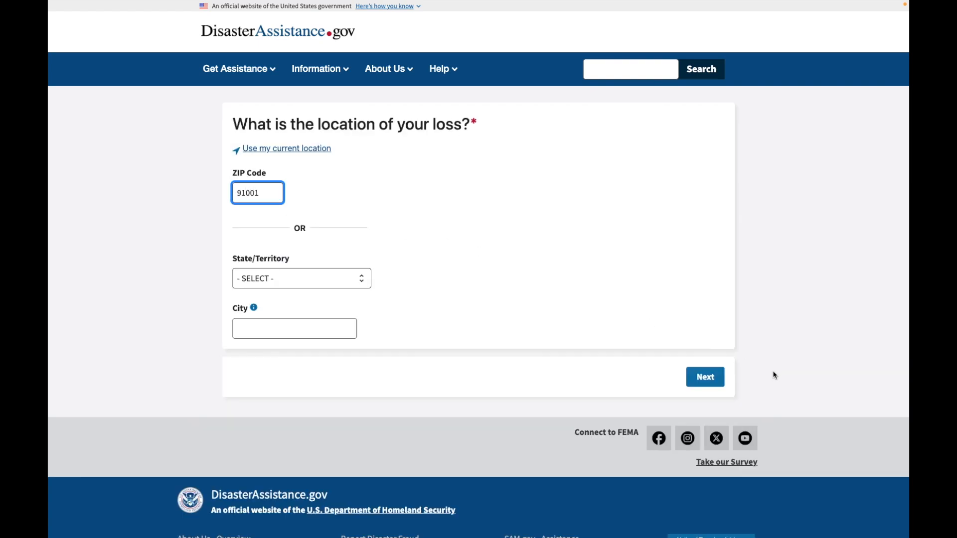
left_click(703, 376)
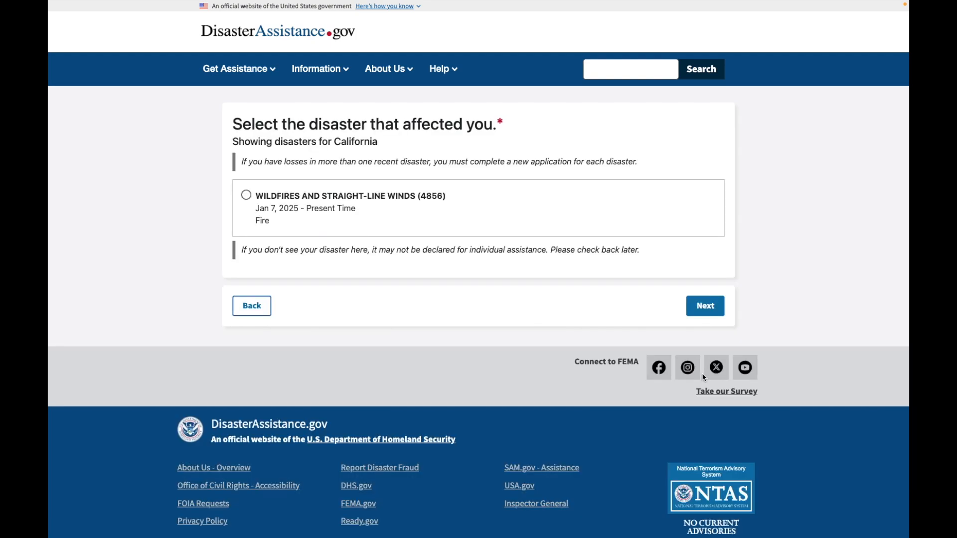
left_click(247, 196)
left_click(703, 309)
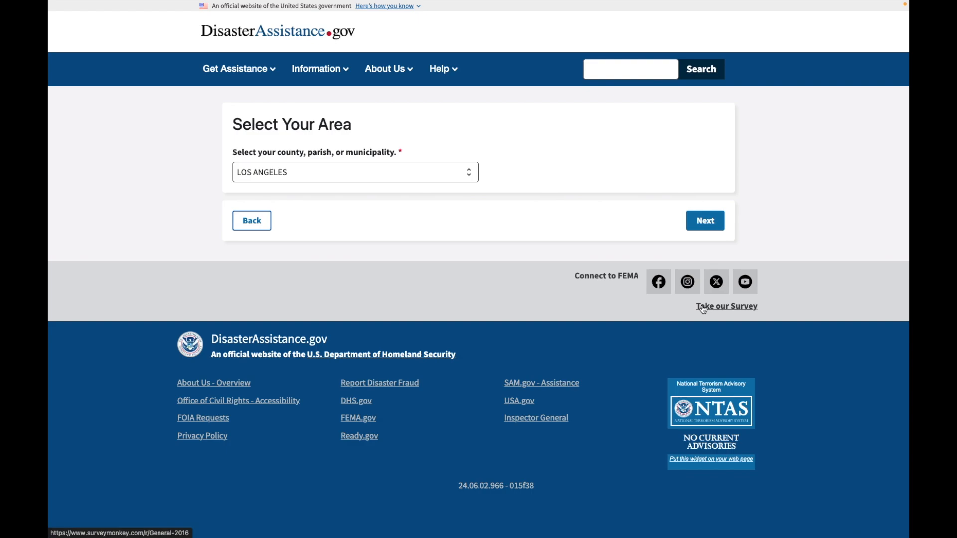
left_click(704, 220)
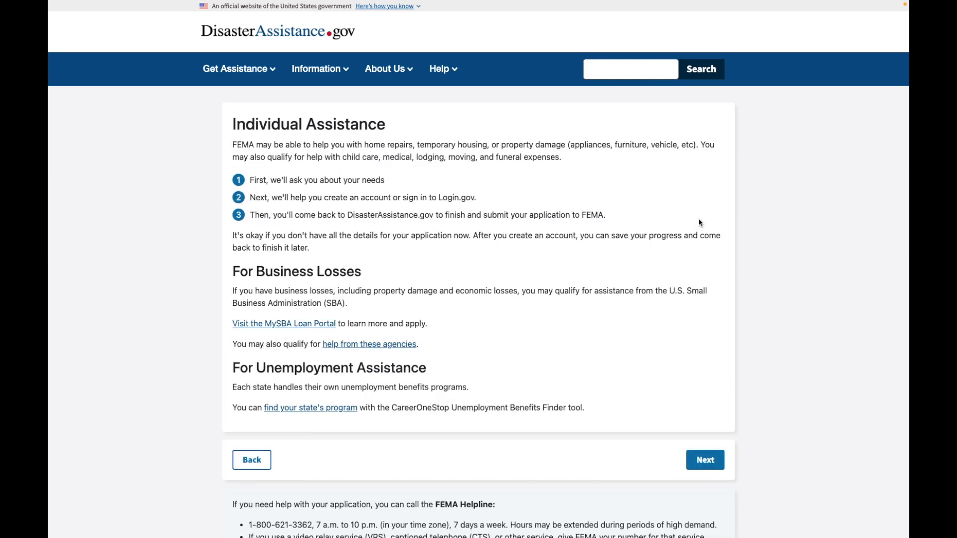
left_click(709, 462)
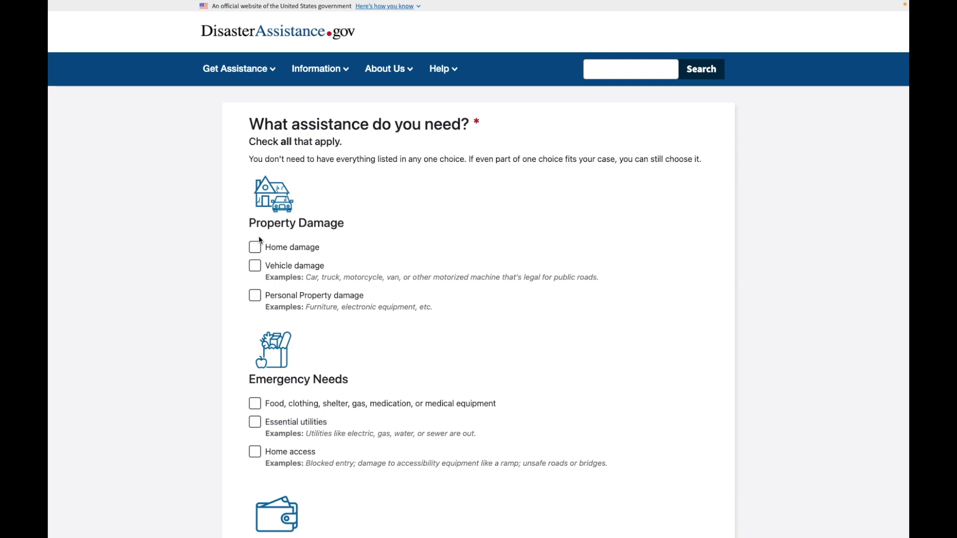
scroll(819, 425, "down", 1)
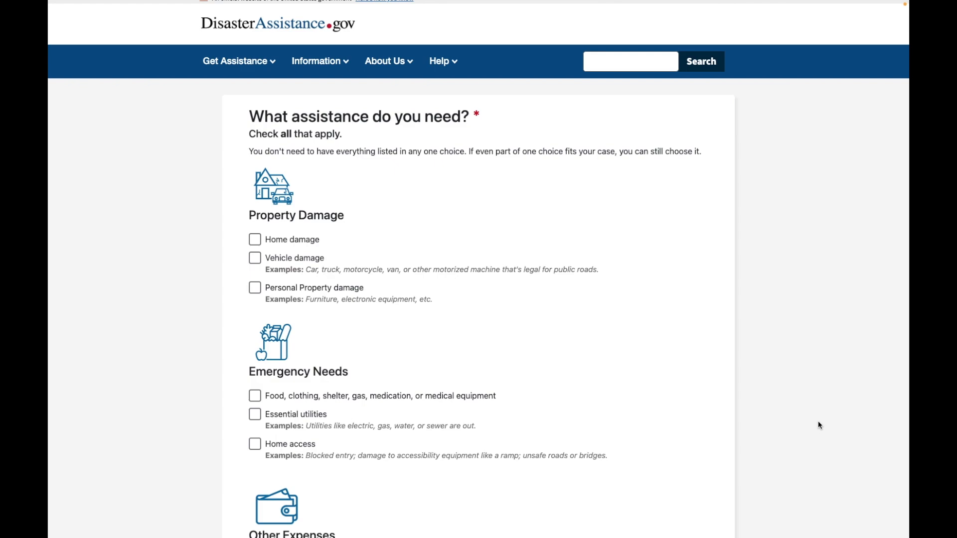
Tick Home, Vehicle and Personal Property damage as needs.
left_click(256, 243)
left_click(255, 259)
left_click(256, 289)
Tick Food/clothing/shelter, Essential utilities and Home access as emergency needs.
scroll(330, 294, "down", 2)
scroll(330, 294, "down", 3)
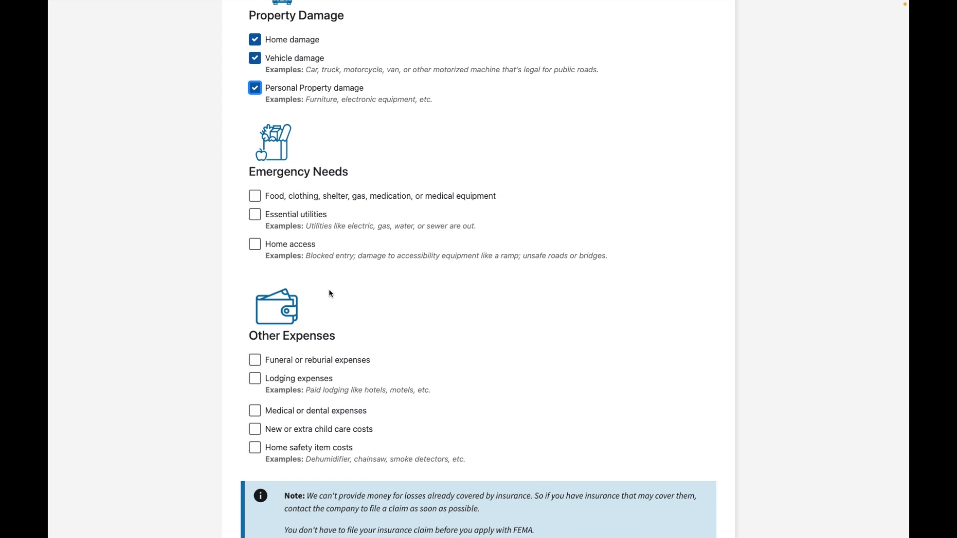
left_click(258, 202)
left_click(255, 219)
left_click(255, 245)
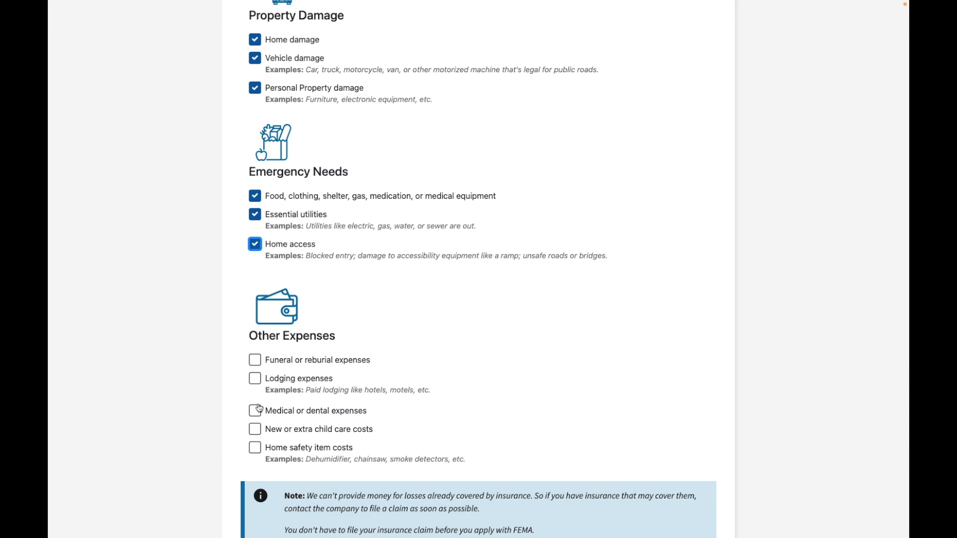
Tick Lodging, Medical or dental, child care and home safety item costs, then submit the needs.
scroll(259, 408, "down", 1)
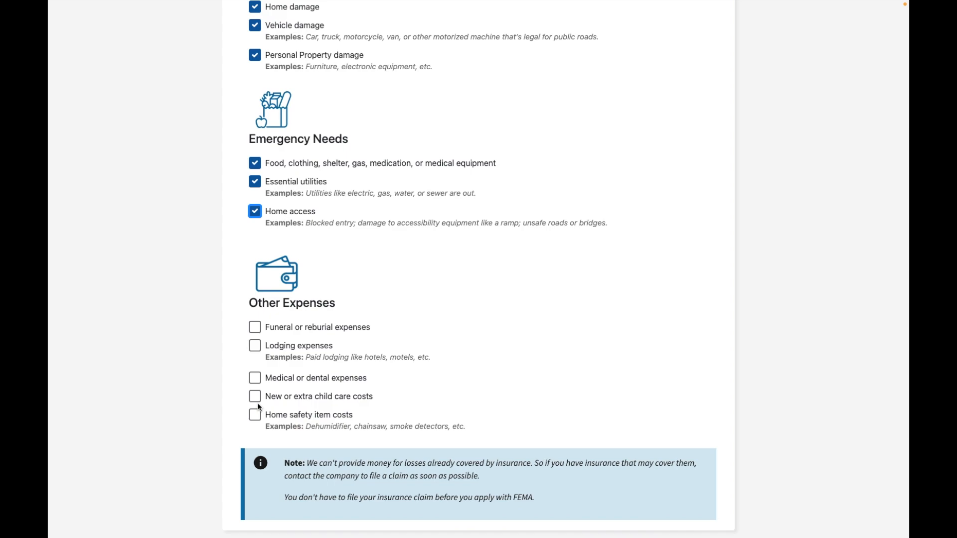
left_click(255, 345)
left_click(255, 378)
left_click(255, 396)
left_click(254, 414)
scroll(668, 348, "down", 3)
left_click(702, 468)
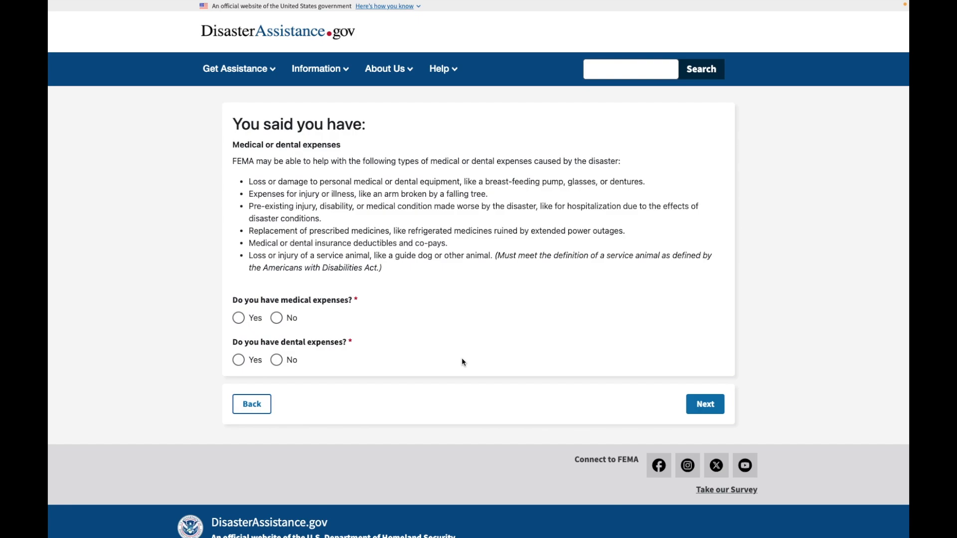
Answer Yes to medical expenses and No to dental expenses.
left_click(250, 325)
left_click(277, 361)
left_click(704, 403)
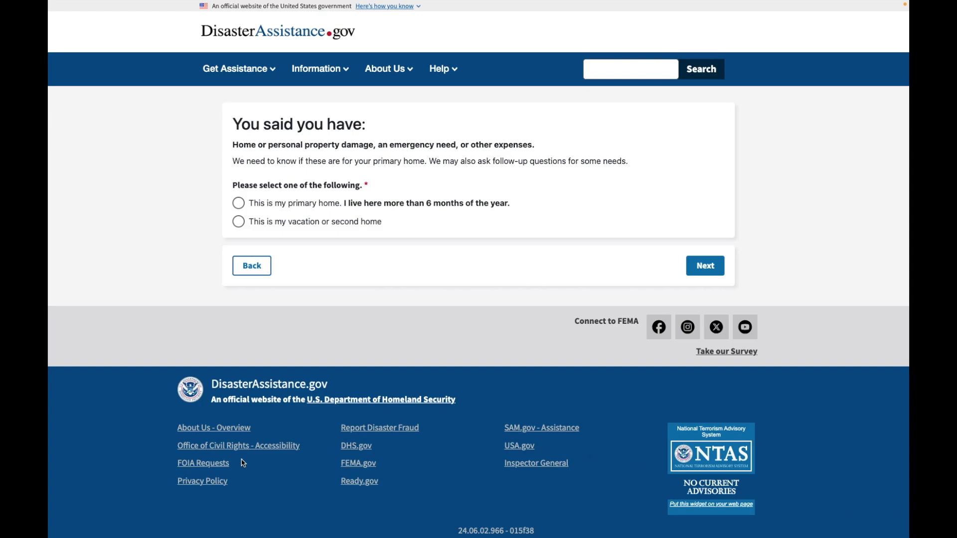
Confirm the damaged home is the primary home and answer Yes to child care and home safety items.
left_click(239, 203)
left_click(695, 273)
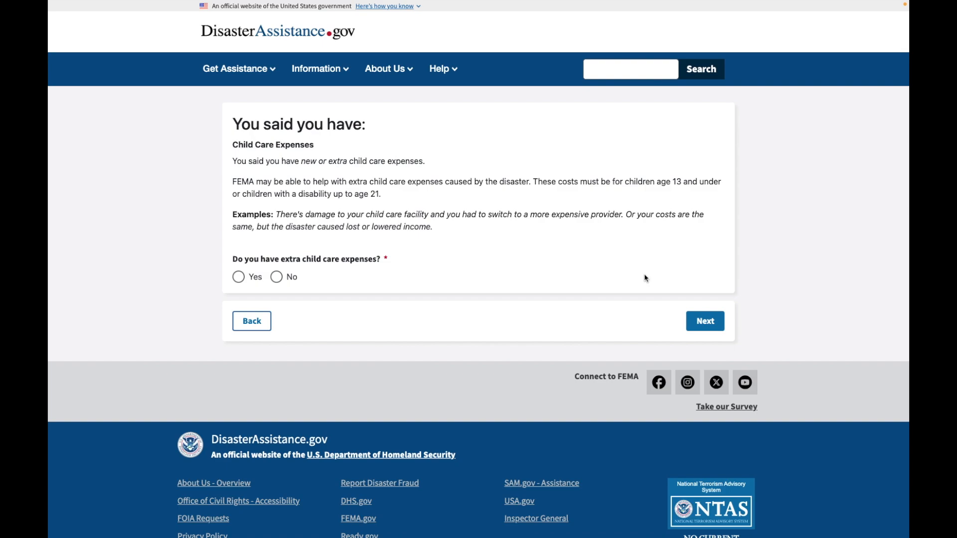
left_click(239, 277)
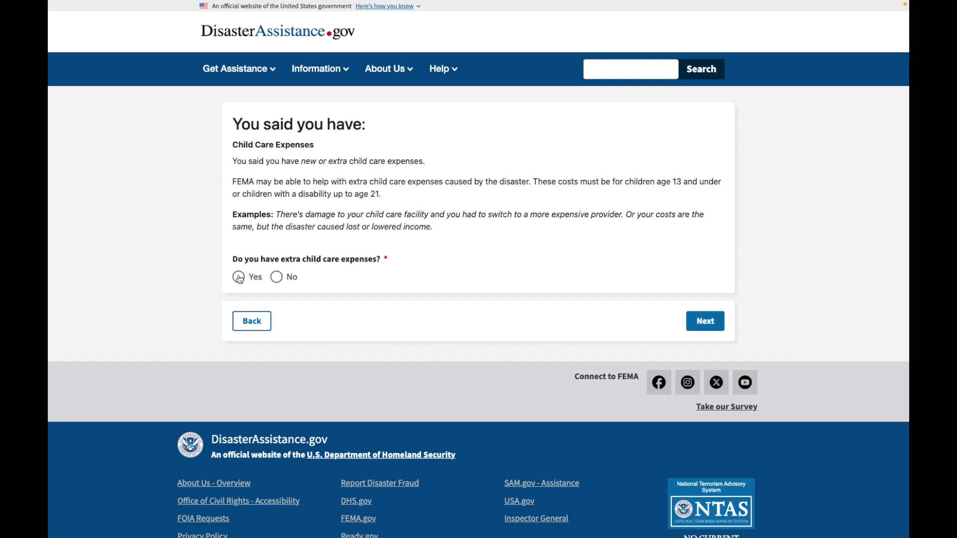
left_click(712, 326)
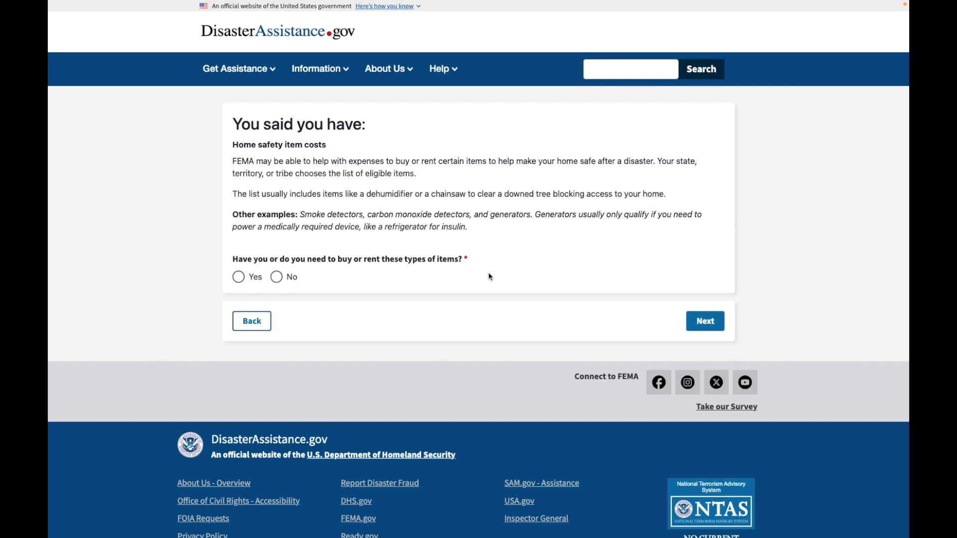
left_click(239, 277)
left_click(714, 324)
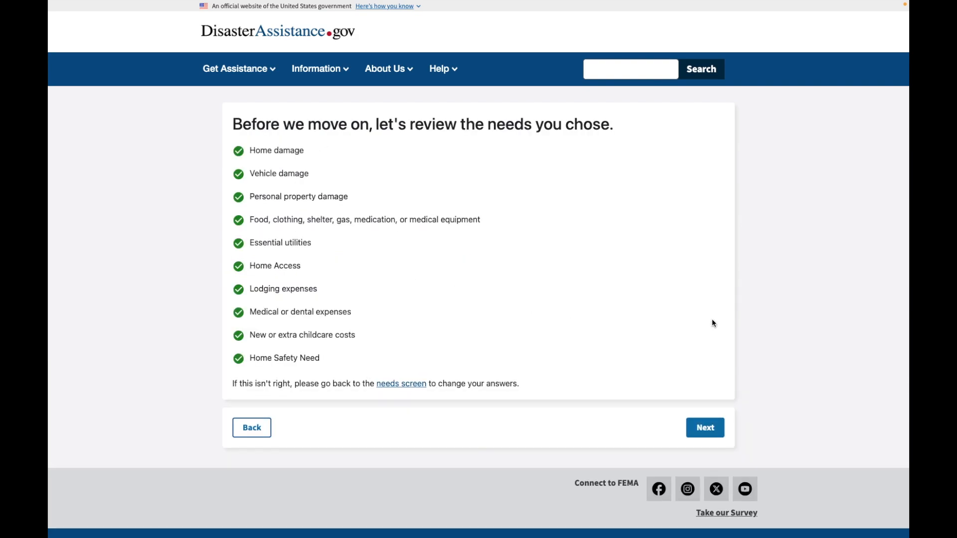
Set and confirm the loss date as January 8, 2025.
left_click(704, 431)
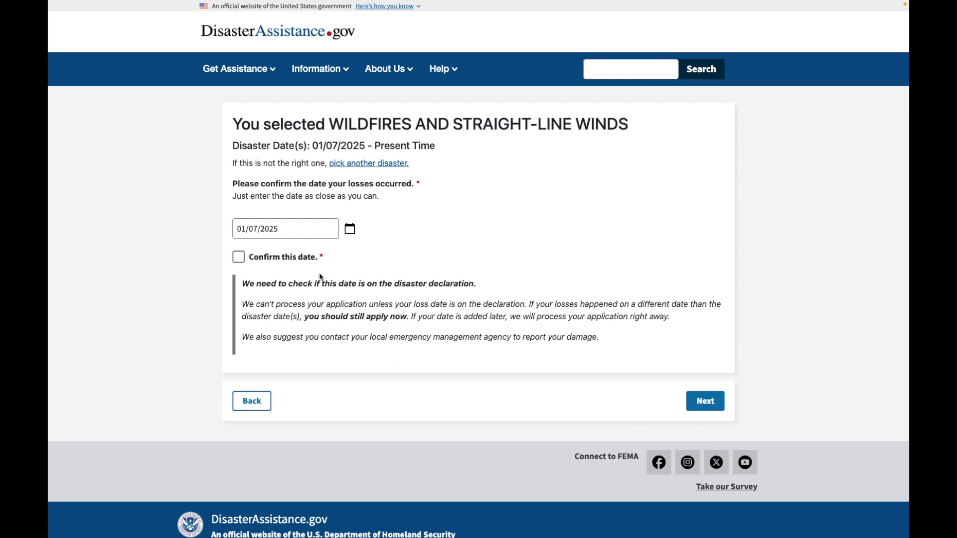
left_click(349, 230)
left_click(298, 312)
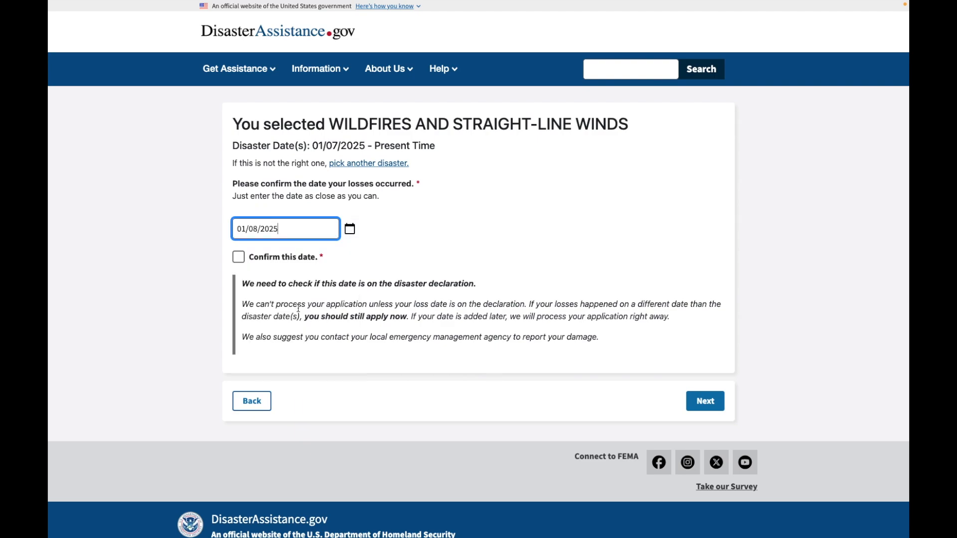
left_click(239, 257)
left_click(698, 401)
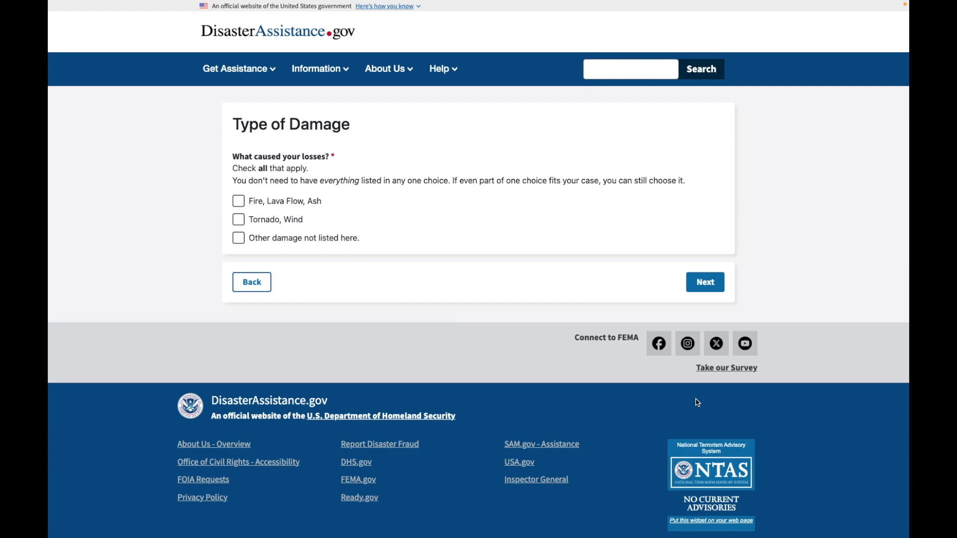
Mark Fire and Tornado/Wind as the causes of damage and continue.
left_click(240, 202)
left_click(240, 220)
left_click(693, 288)
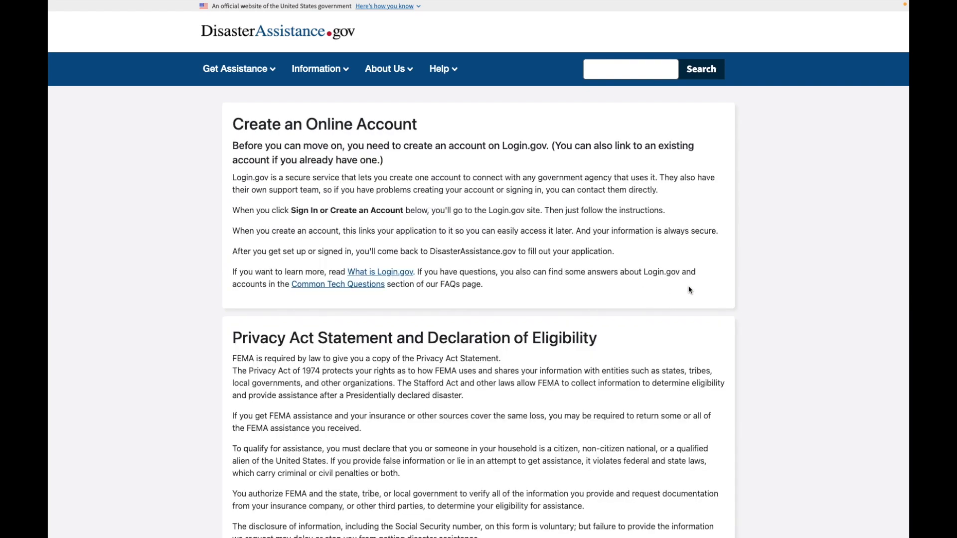
Agree to the Privacy Act Statement and eligibility declaration, then proceed to Login.gov sign-in.
scroll(689, 290, "down", 2)
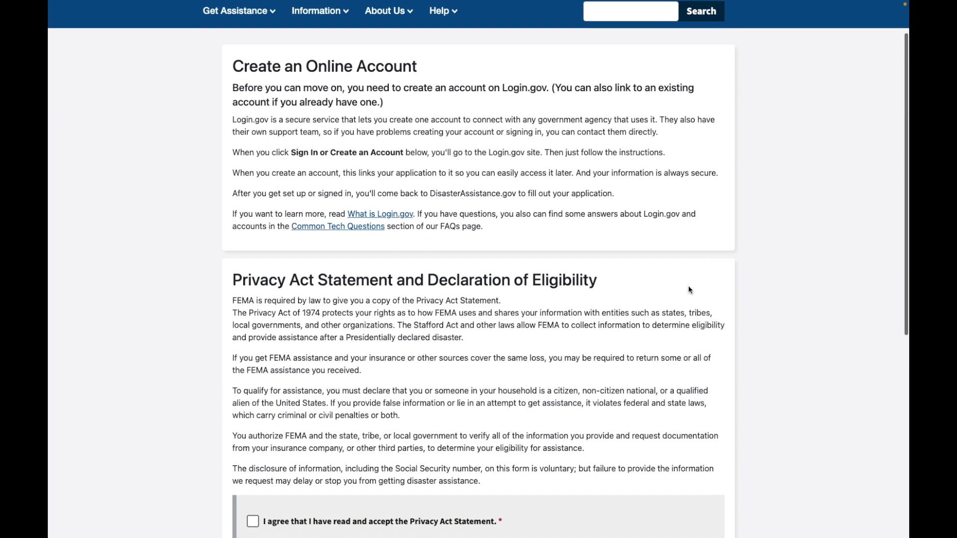
scroll(688, 290, "down", 2)
left_click(253, 404)
left_click(253, 427)
left_click(636, 500)
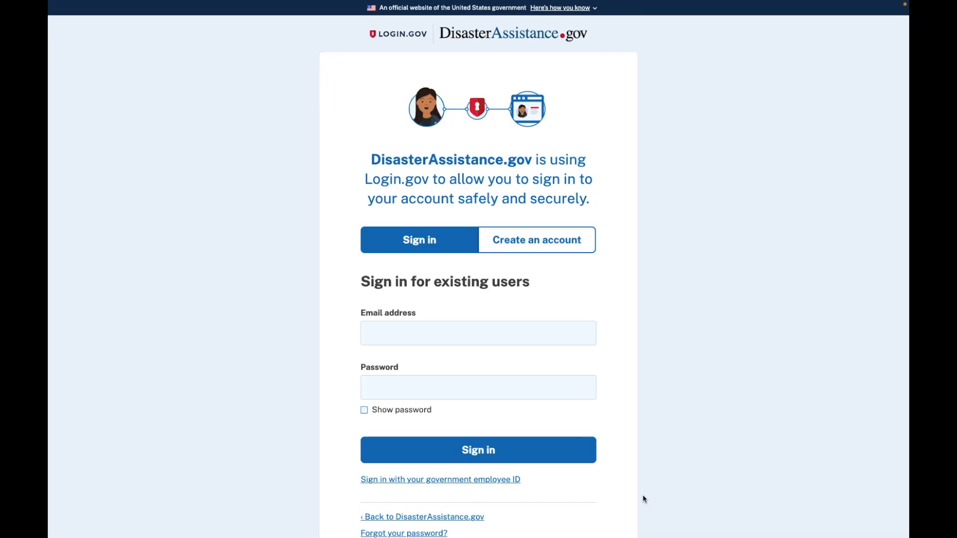
Switch the Login.gov page to the Create an account form.
left_click(546, 241)
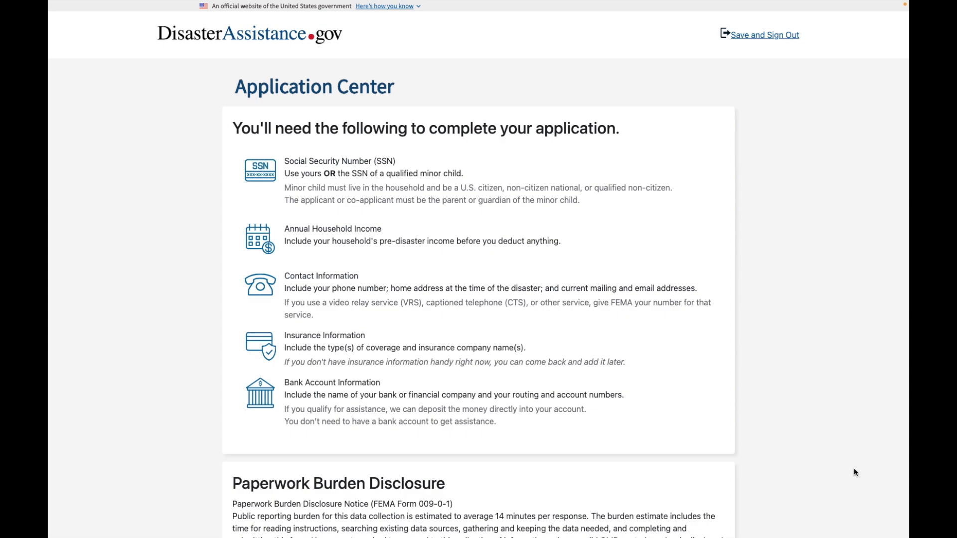
Continue past the required-documents list and the instructions page to the Personal Information form.
scroll(854, 468, "down", 6)
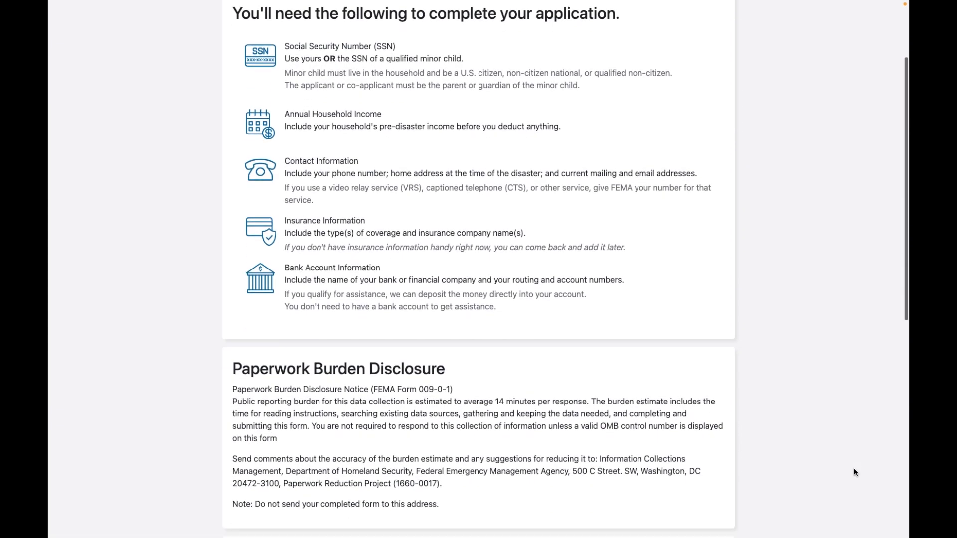
left_click(707, 455)
scroll(574, 360, "down", 4)
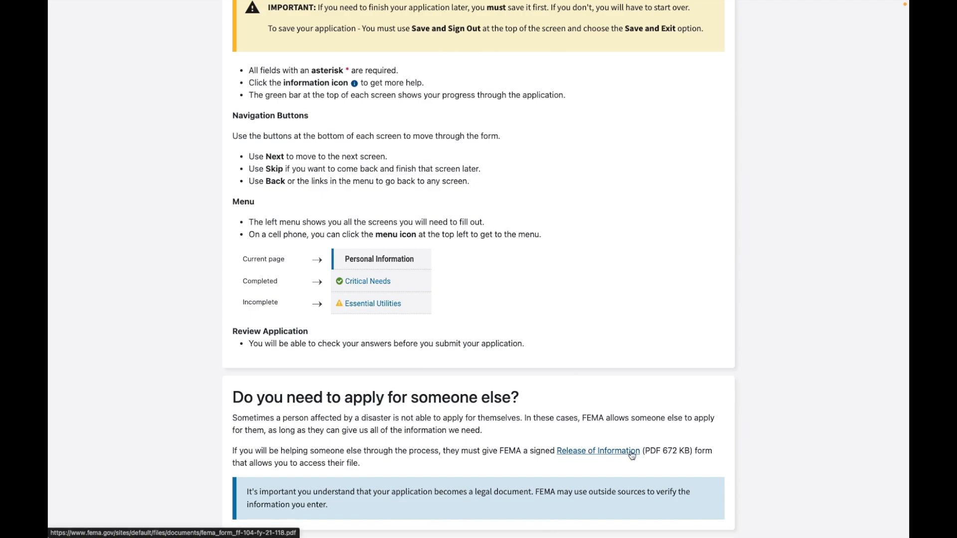
scroll(670, 453, "down", 1)
scroll(670, 452, "down", 3)
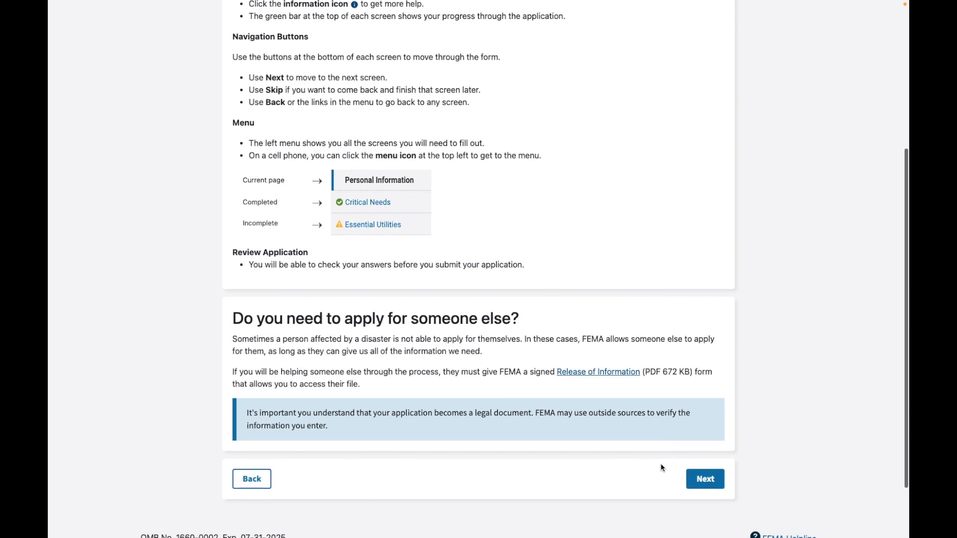
left_click(693, 489)
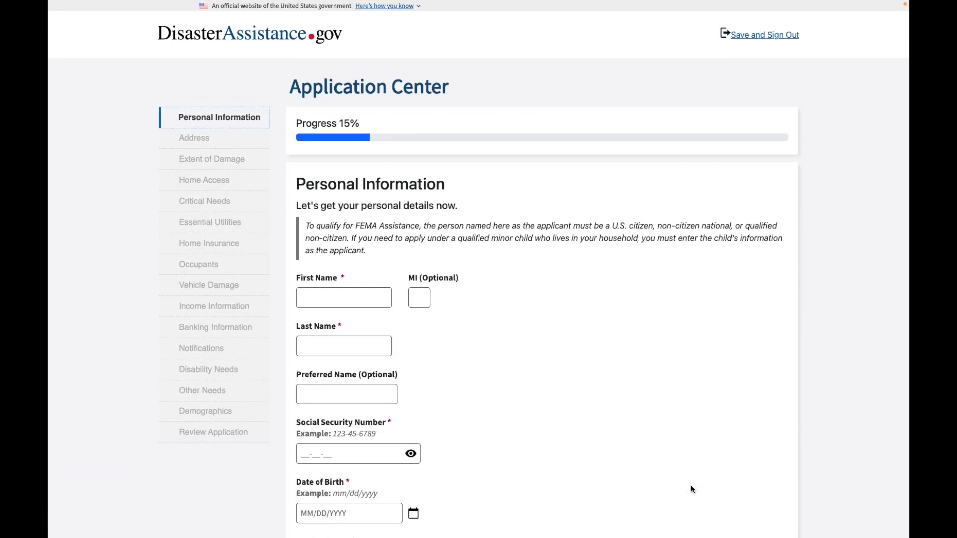
Enter the applicant's first and last name.
left_click(328, 302)
type("H")
key("BackSpace")
type("JANE")
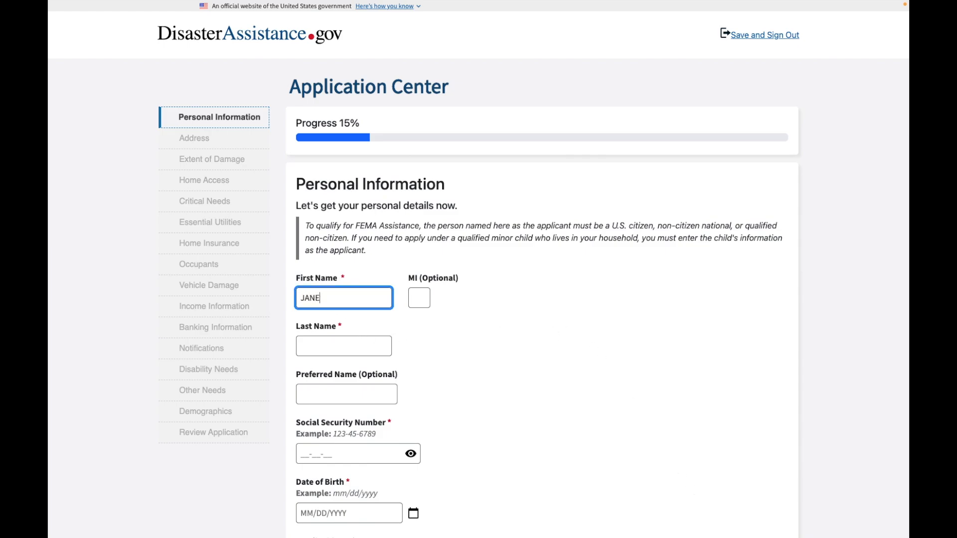
key("Tab")
key("Tab")
type("SMITH")
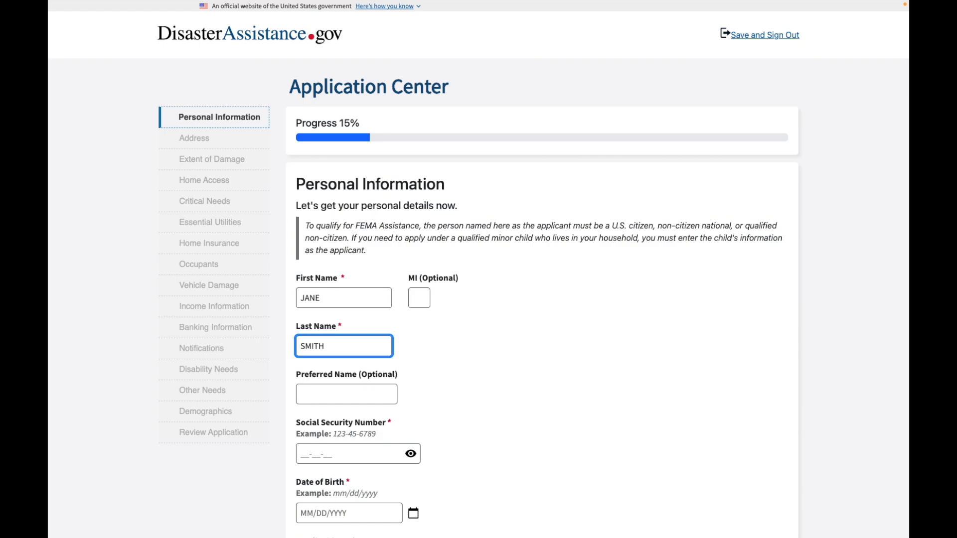
Enter the applicant's Social Security number and date of birth.
scroll(301, 419, "down", 1)
left_click(301, 421)
type("123456789")
left_click(301, 484)
type("01/01/1991")
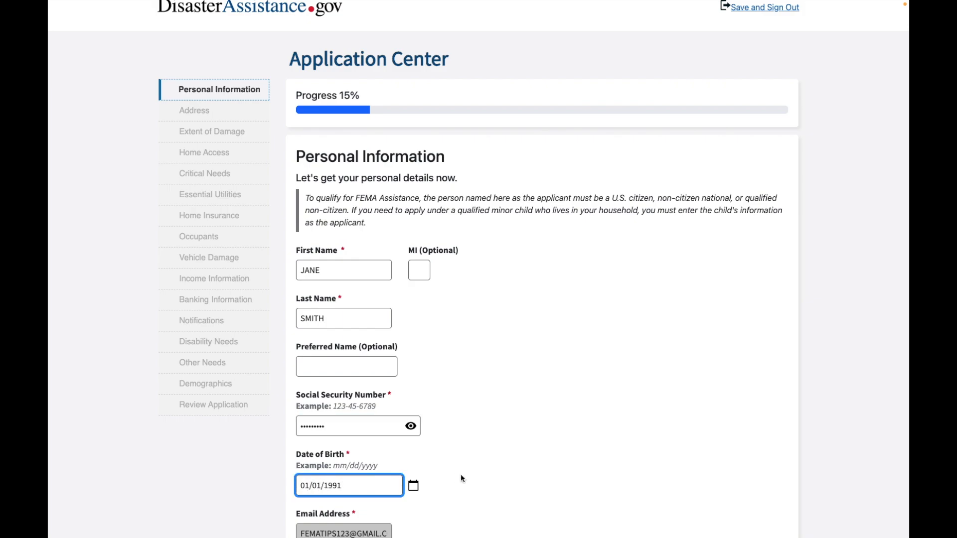
Enter the primary phone number and set its type to CELL.
scroll(461, 474, "down", 2)
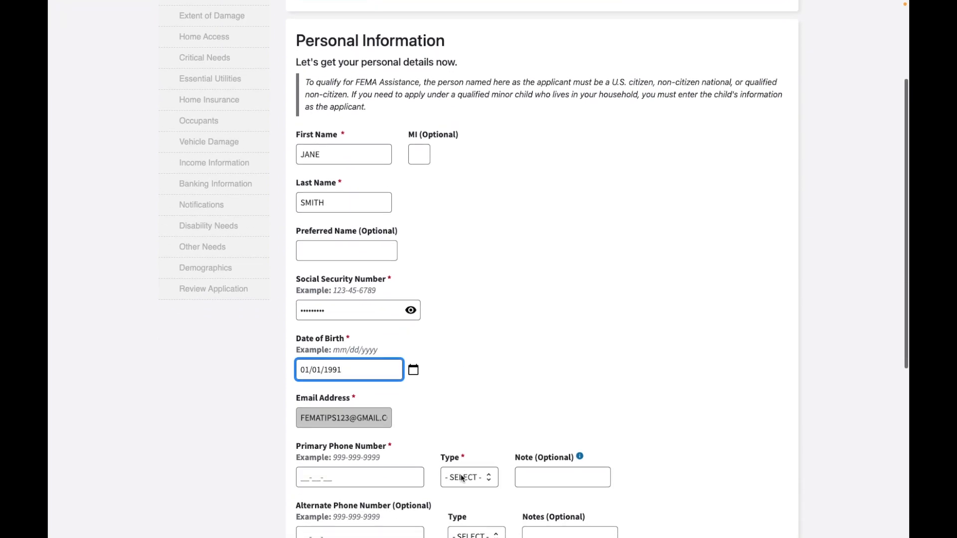
left_click(301, 477)
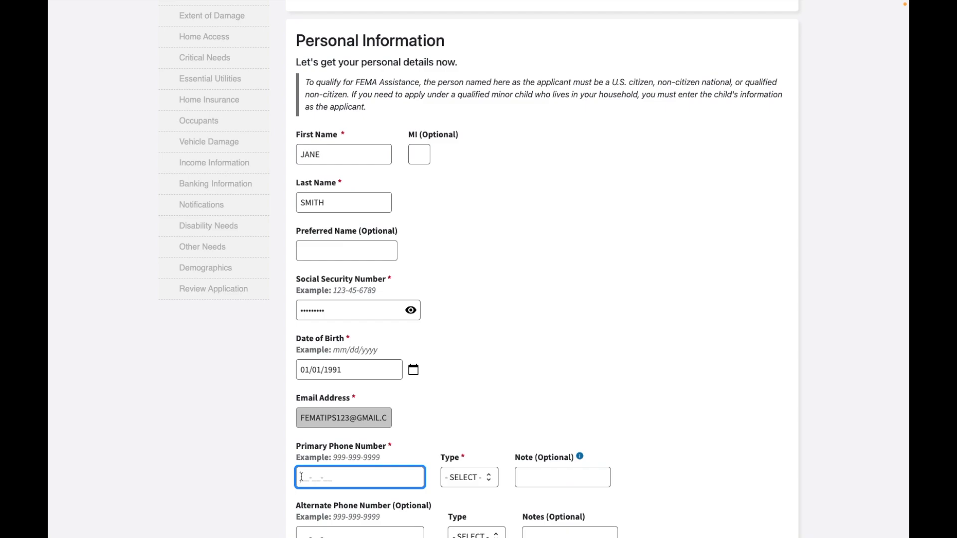
type("123-456-7890")
scroll(462, 480, "down", 2)
left_click(468, 419)
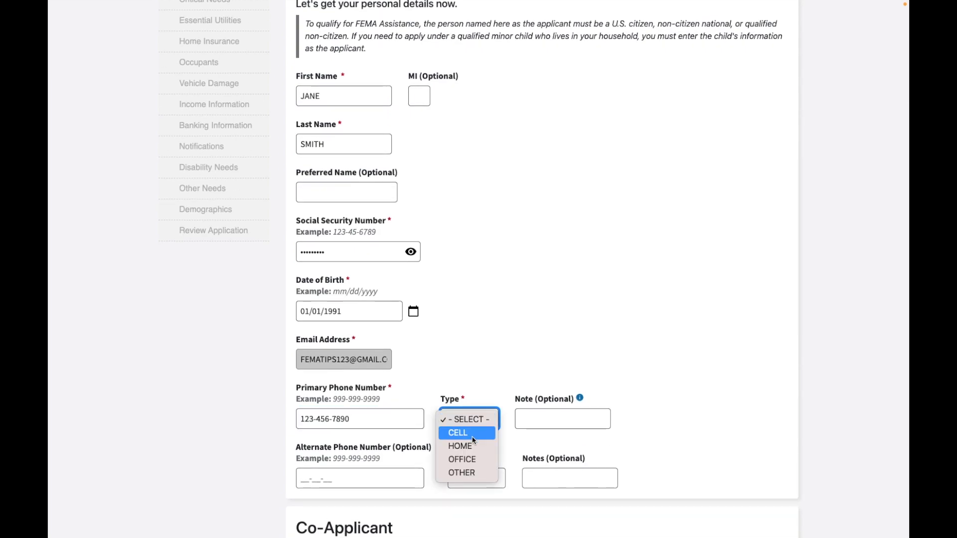
left_click(469, 433)
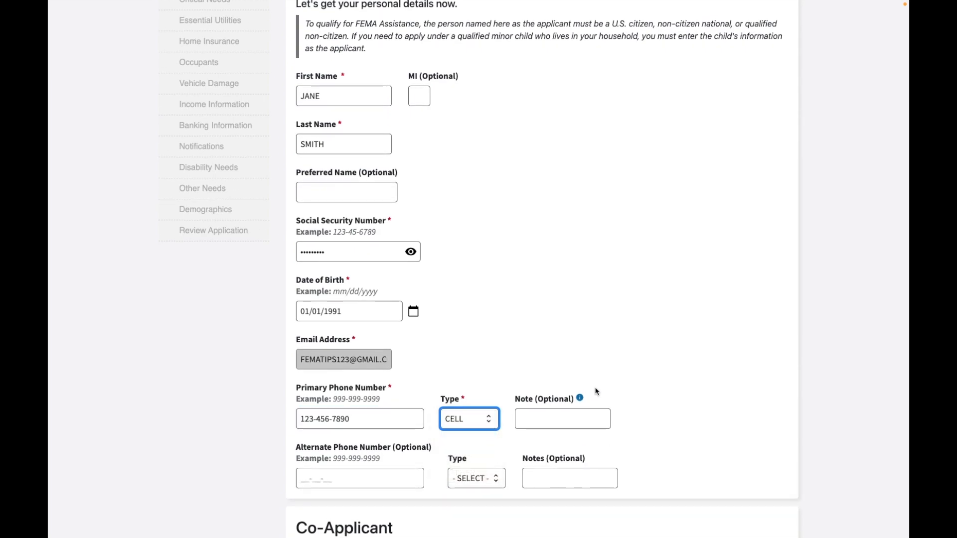
scroll(655, 403, "down", 1)
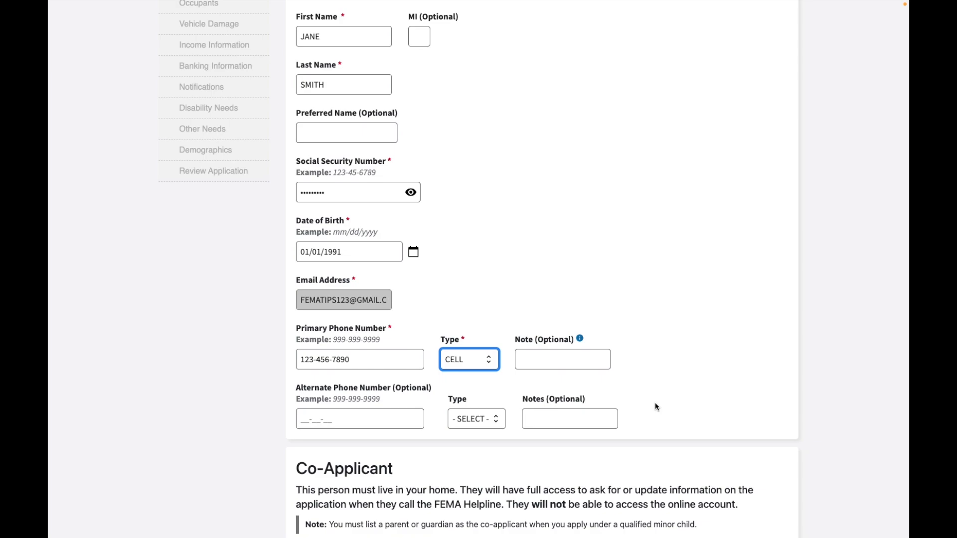
Answer No to adding a co-applicant and save the Personal Information page.
scroll(655, 402, "down", 3)
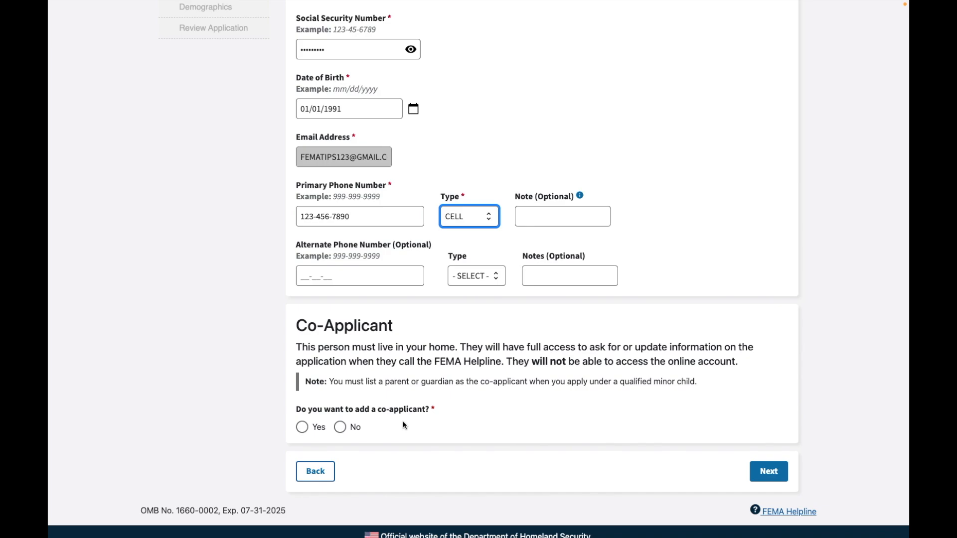
left_click(302, 427)
scroll(307, 432, "down", 5)
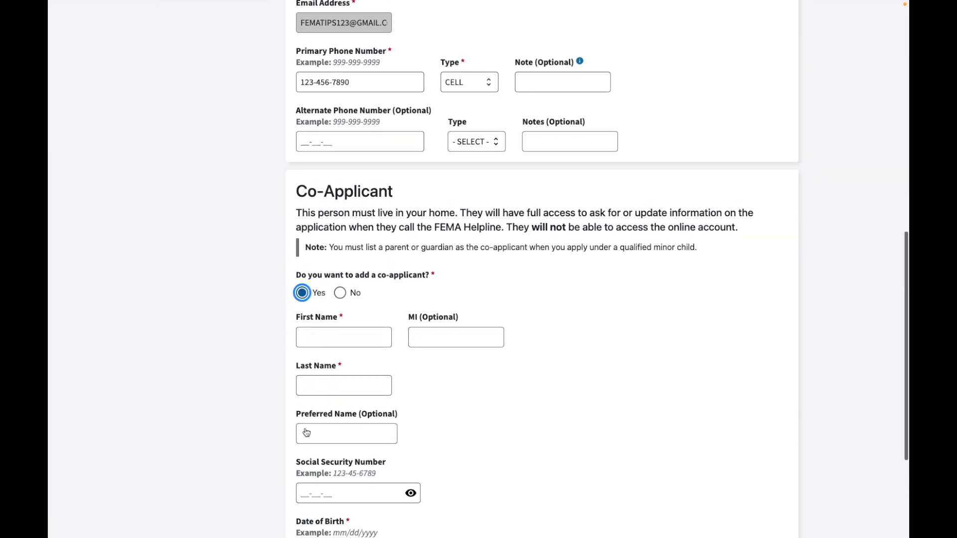
left_click(341, 294)
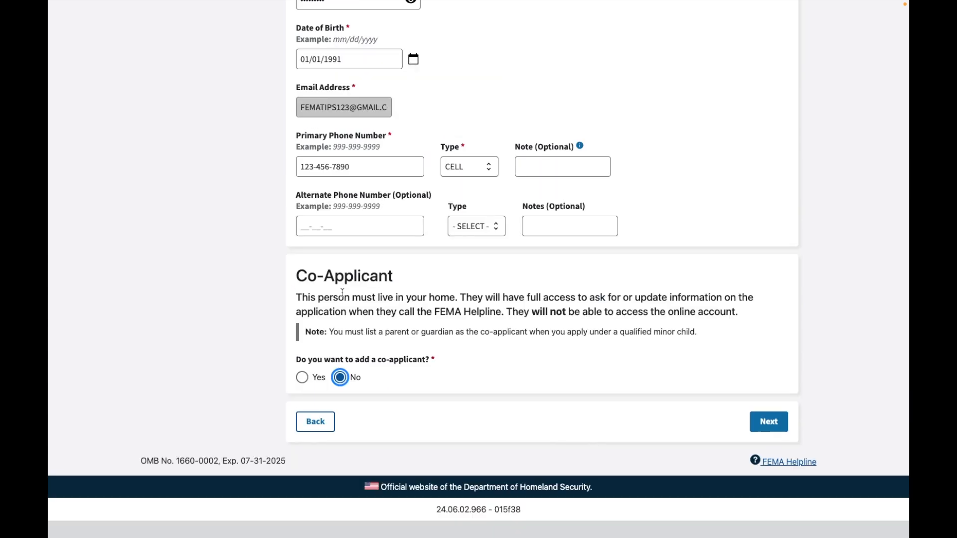
left_click(764, 428)
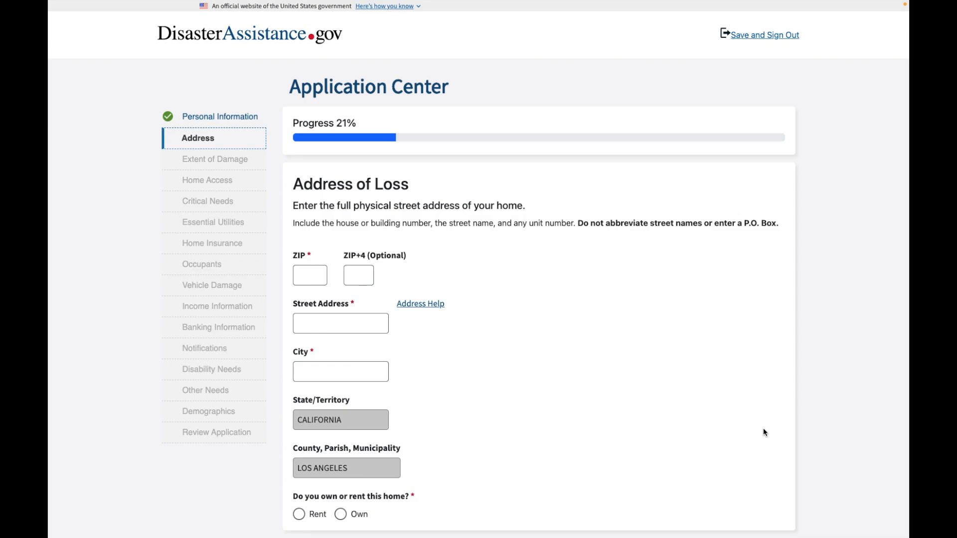
Review the Address of Loss and Mailing Address questions, then switch to the remaining-sections slide.
scroll(765, 433, "down", 1)
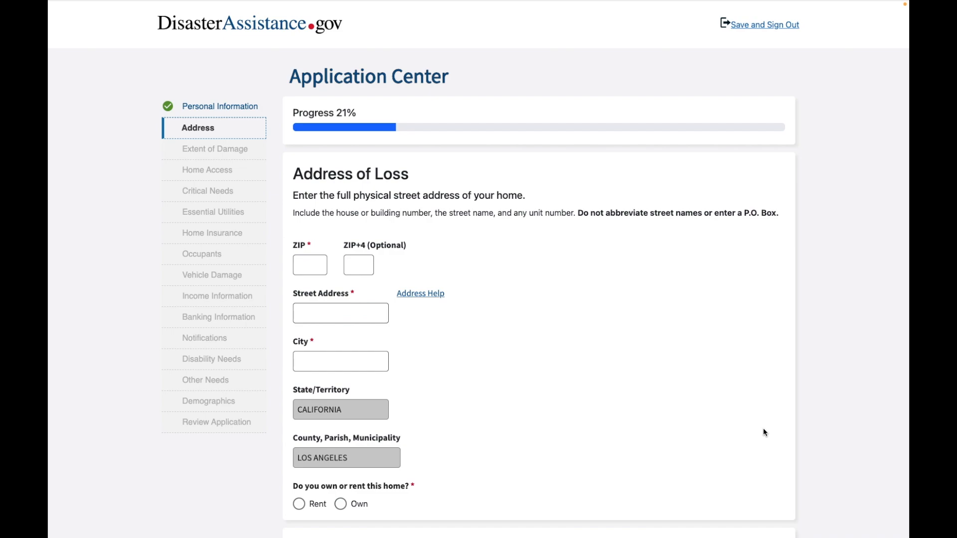
scroll(764, 430, "down", 2)
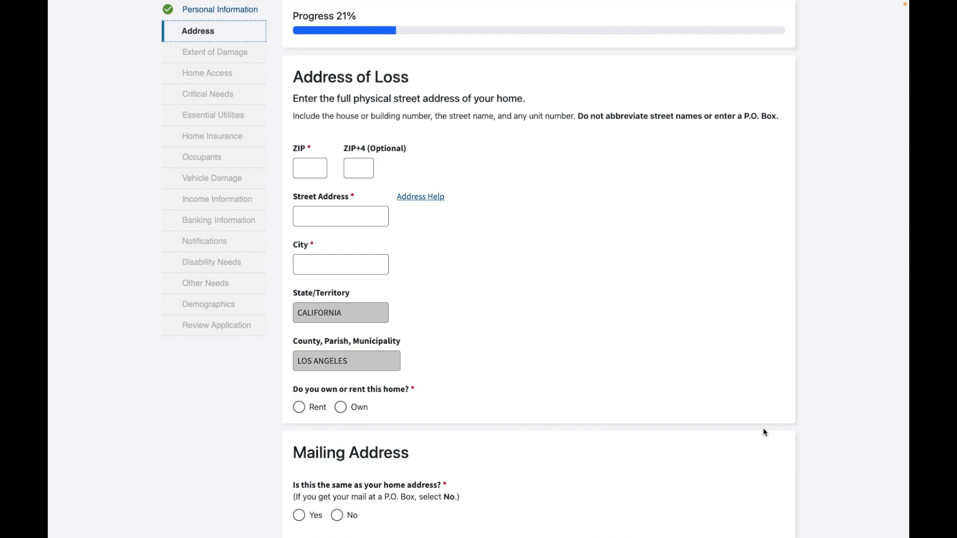
scroll(766, 432, "down", 1)
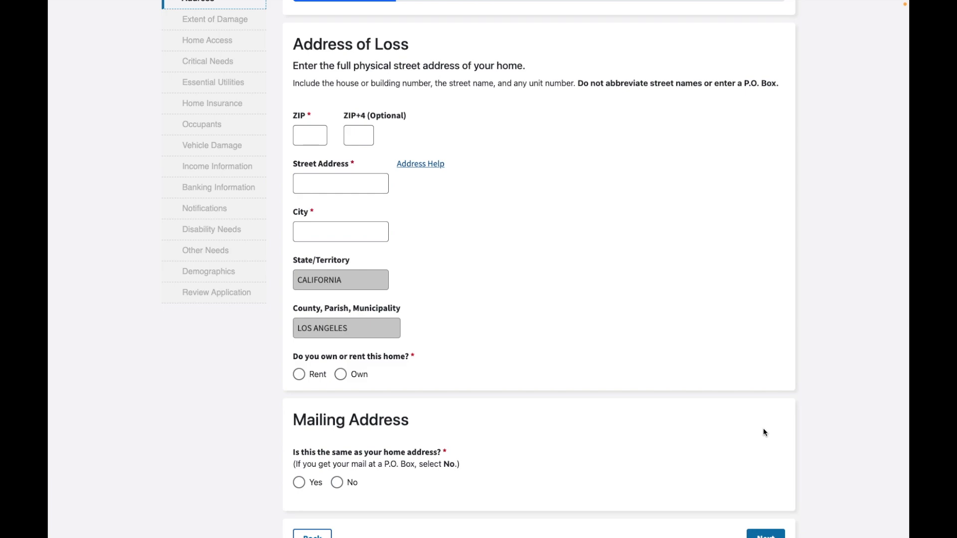
scroll(765, 432, "down", 1)
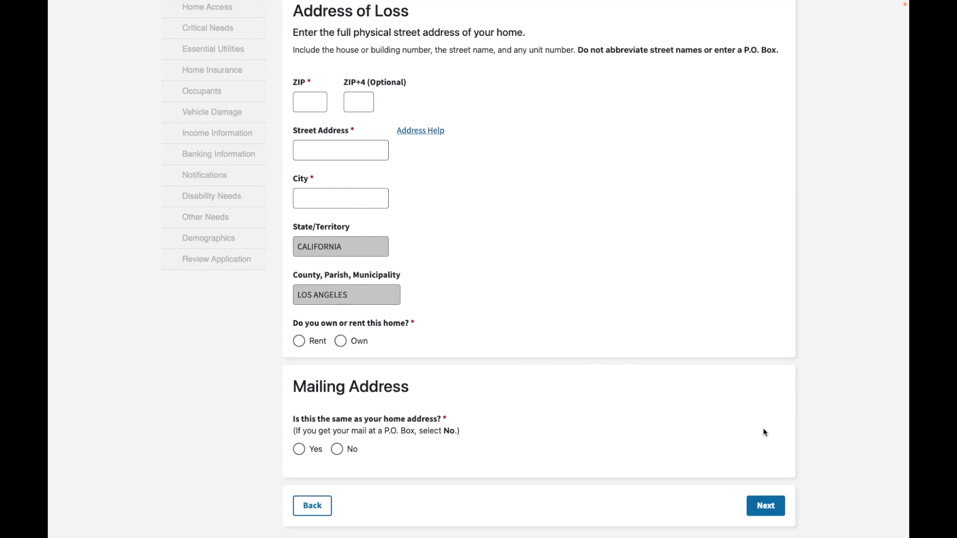
key("alt+Tab")
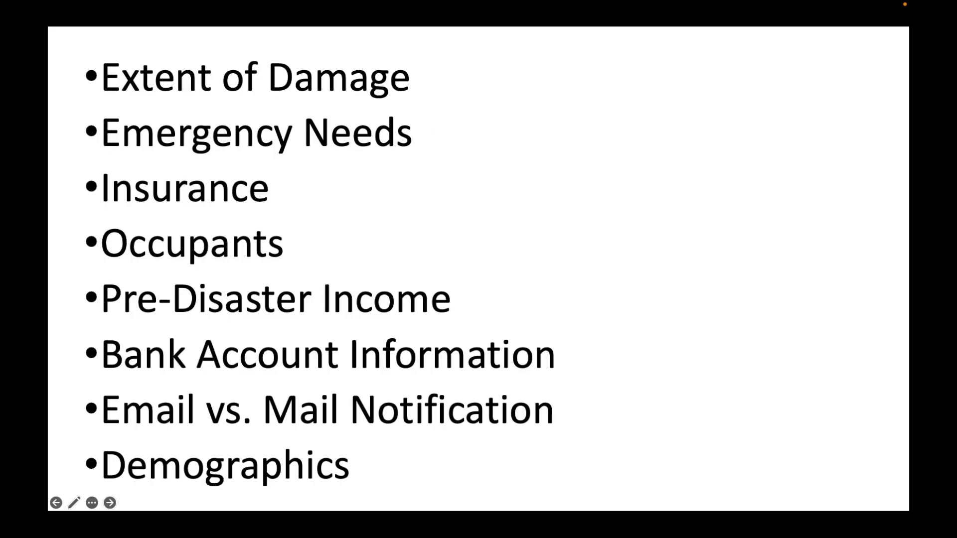